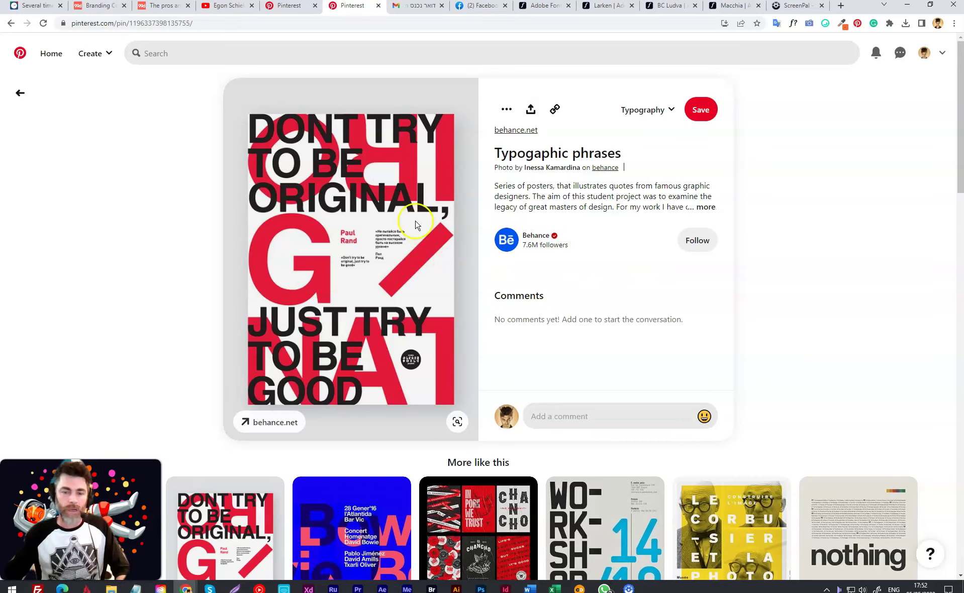
Step: Return to the Typography board and examine the "From Poland with Shorts" poster pin, closing it when done
{"action": "left_click", "coordinate": [286, 6]}
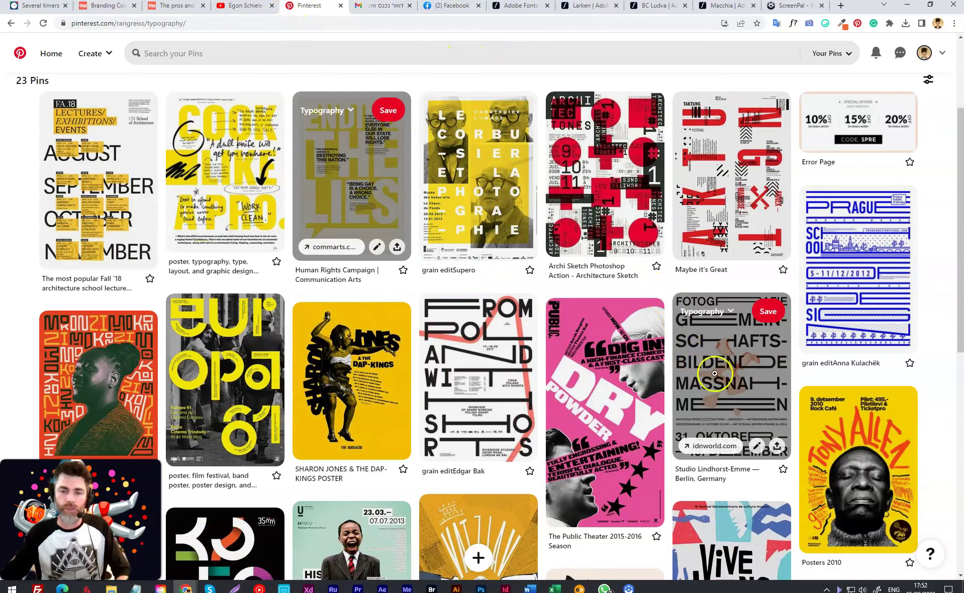
{"action": "left_click", "coordinate": [489, 366]}
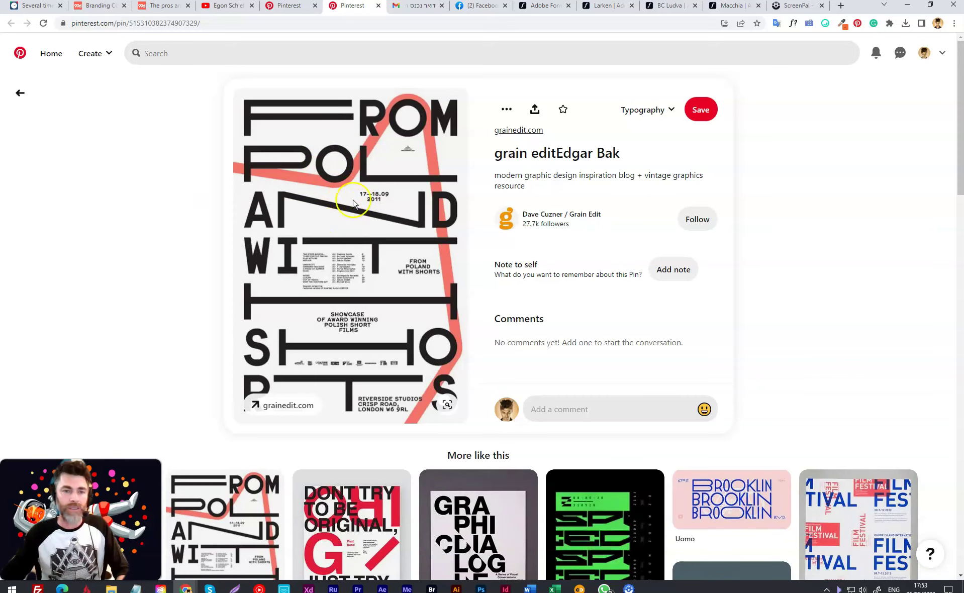
{"action": "key", "text": "ctrl+w"}
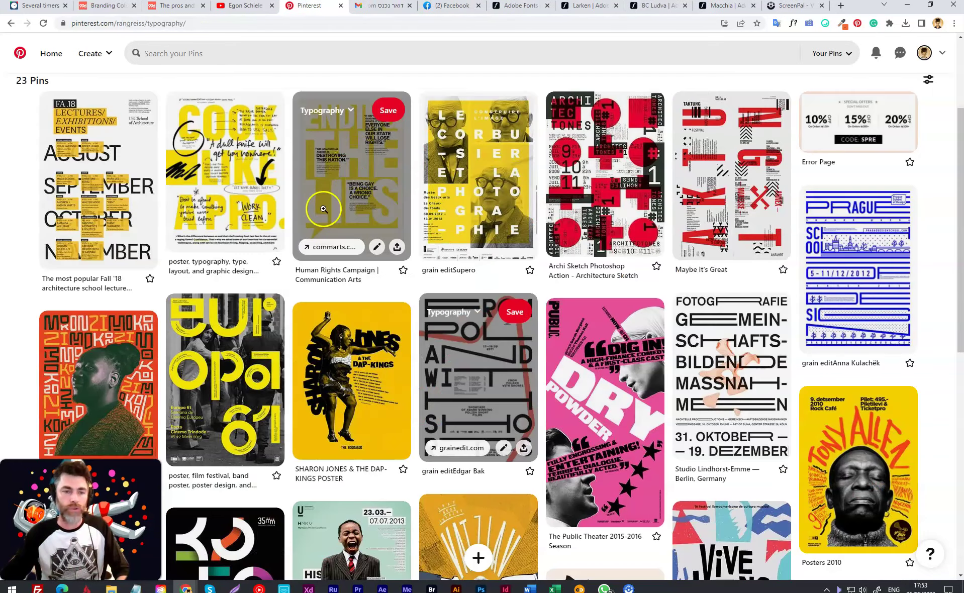
Step: Examine the Europa 61 film festival poster pin with its similar posters, and the remaining pins on the Typography board
{"action": "left_click", "coordinate": [236, 370]}
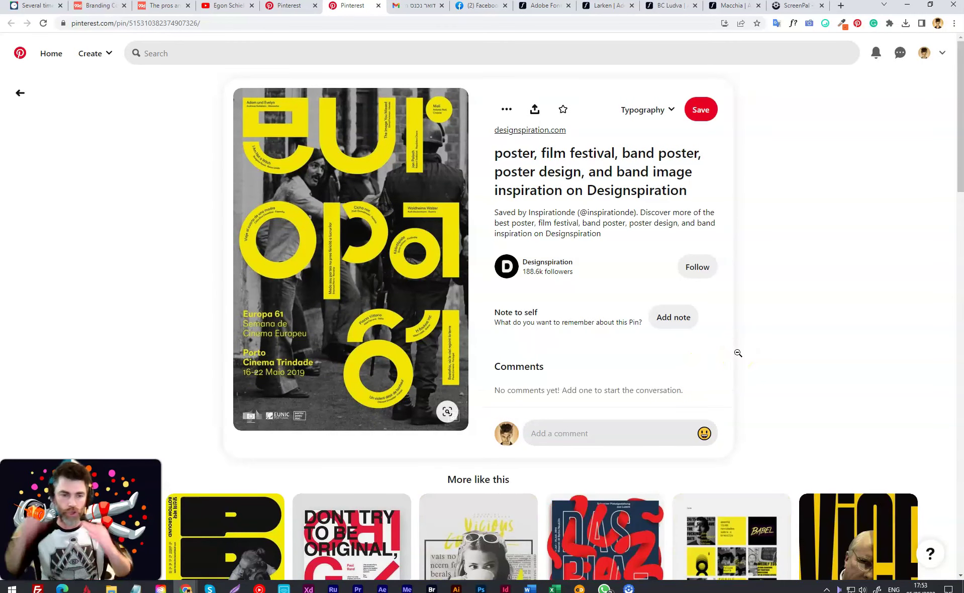
{"action": "left_click", "coordinate": [745, 348]}
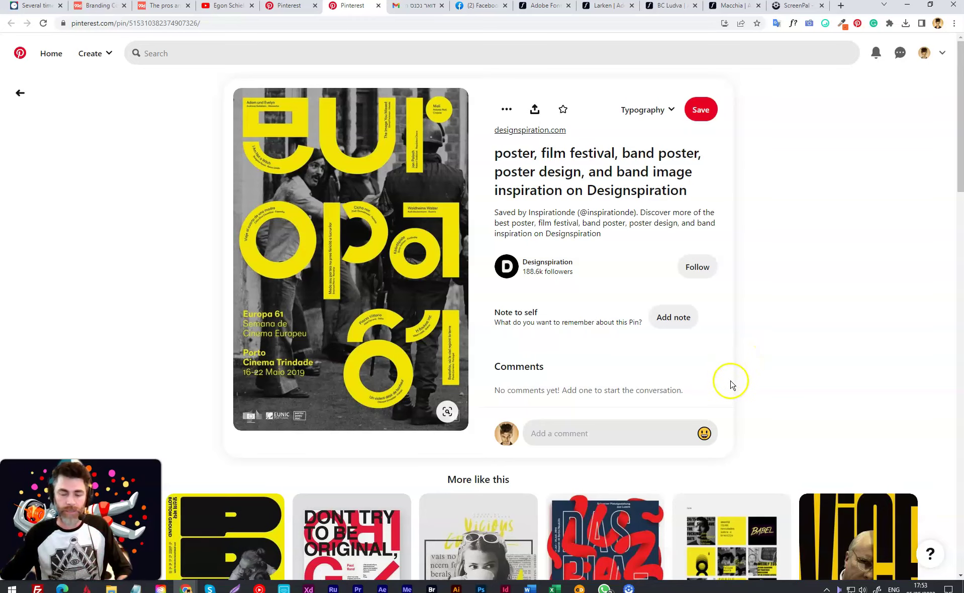
{"action": "scroll", "coordinate": [567, 342], "scroll_direction": "down", "scroll_amount": 5}
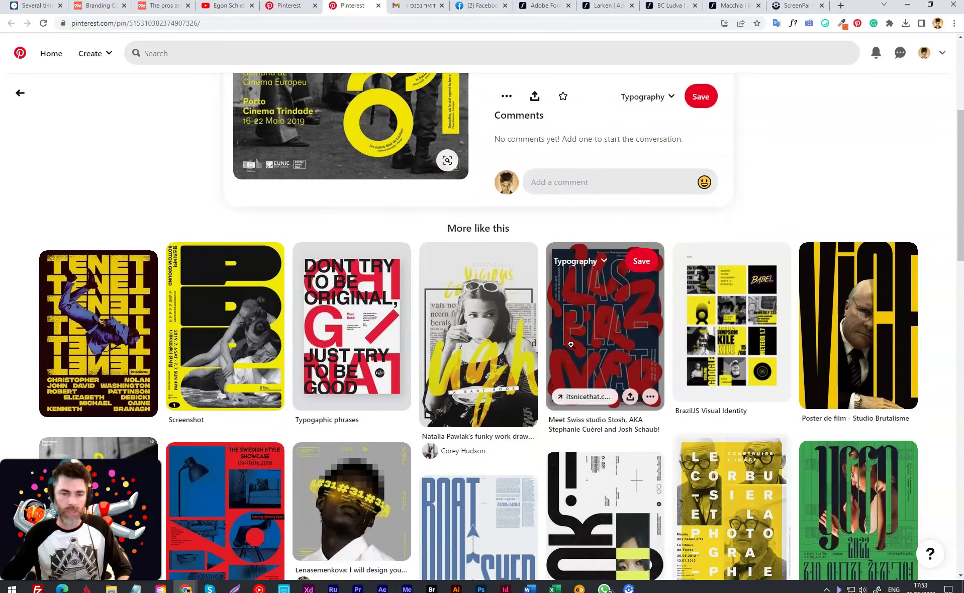
{"action": "scroll", "coordinate": [572, 350], "scroll_direction": "down", "scroll_amount": 3}
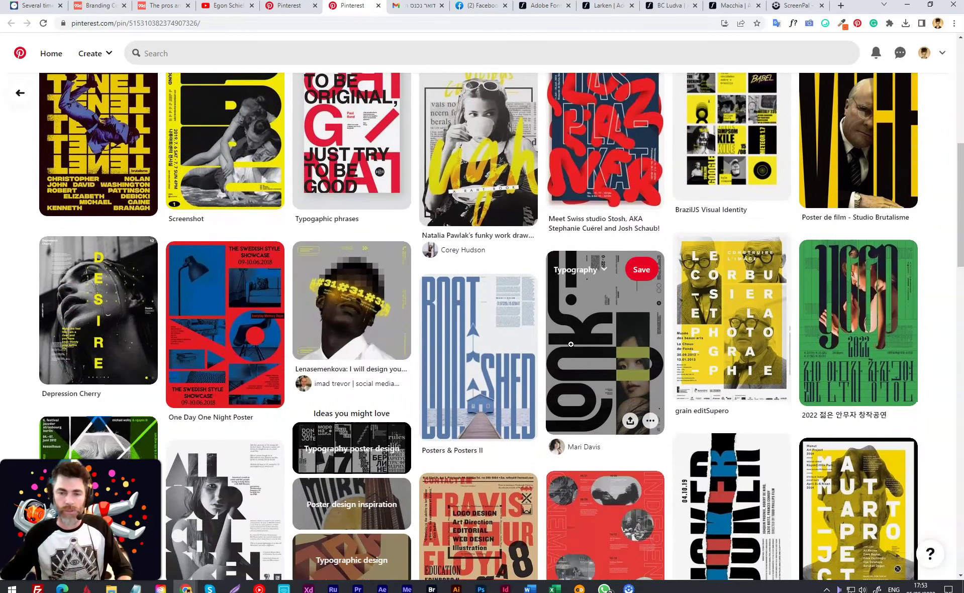
{"action": "key", "text": "ctrl+w"}
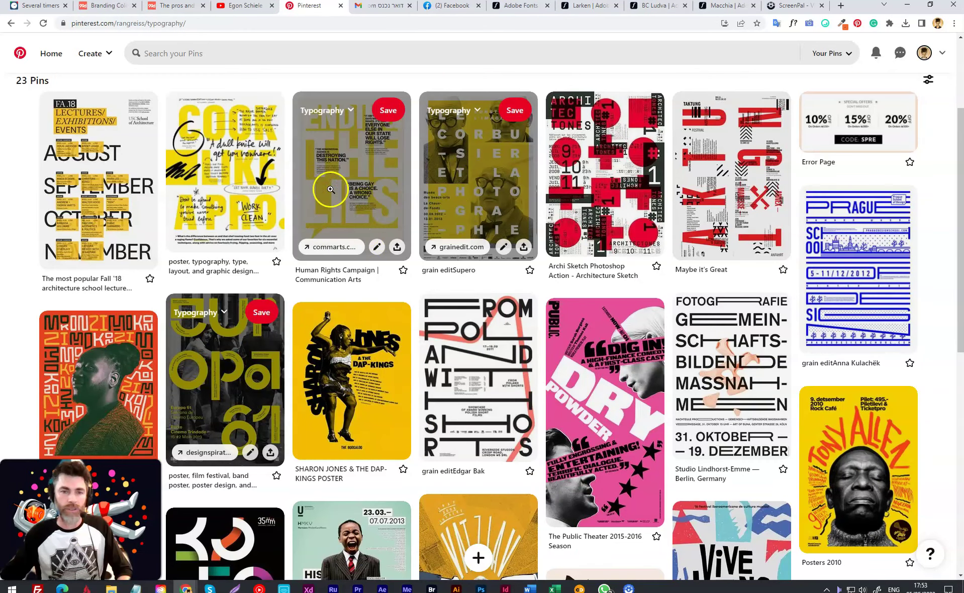
{"action": "scroll", "coordinate": [483, 201], "scroll_direction": "down", "scroll_amount": 1}
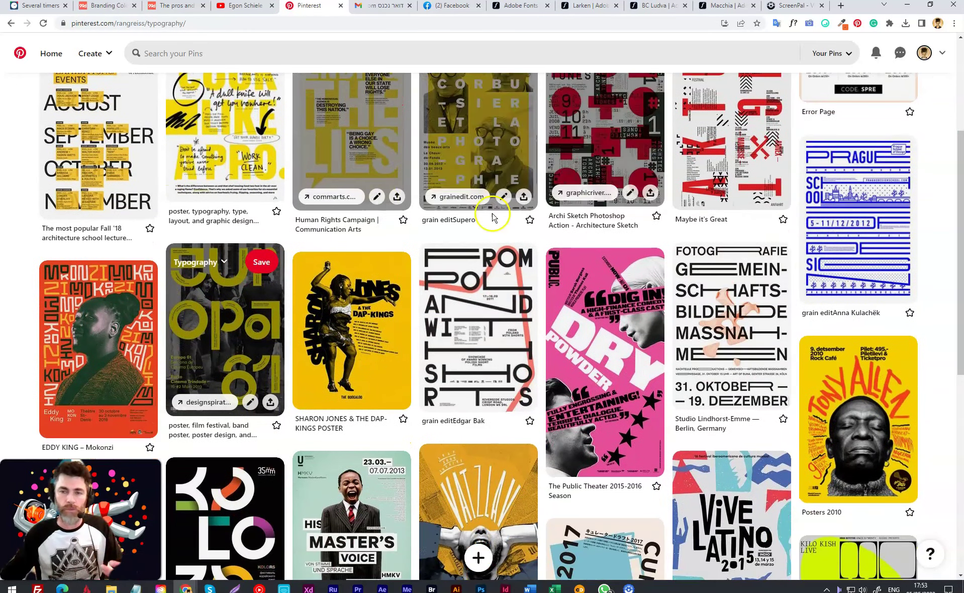
{"action": "scroll", "coordinate": [680, 295], "scroll_direction": "down", "scroll_amount": 4}
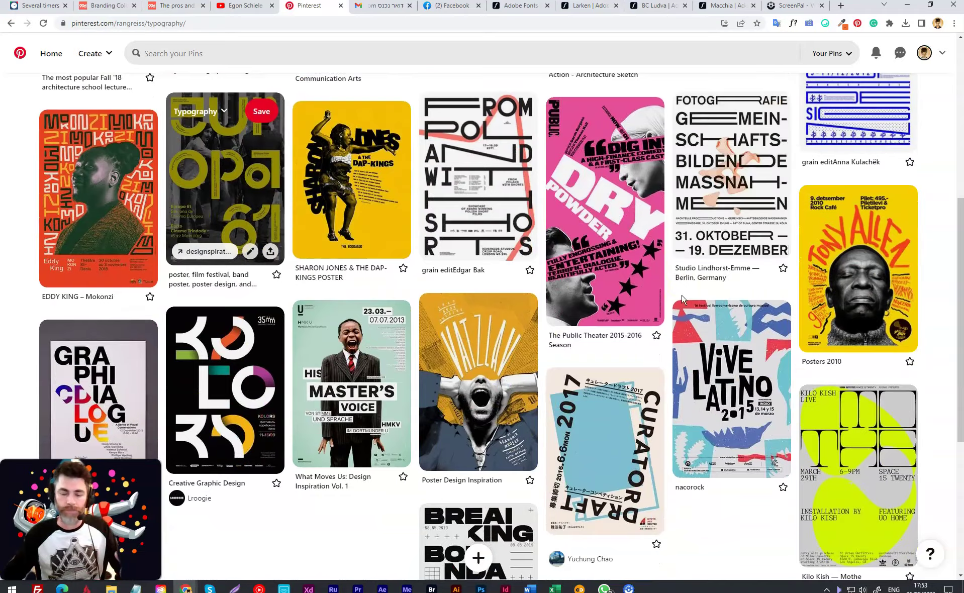
Step: Switch to Illustrator and compare the SHAVUOT FEST poster versions, ending at the one with the aged paper background
{"action": "key", "text": "alt+Tab"}
{"action": "left_click", "coordinate": [597, 339]}
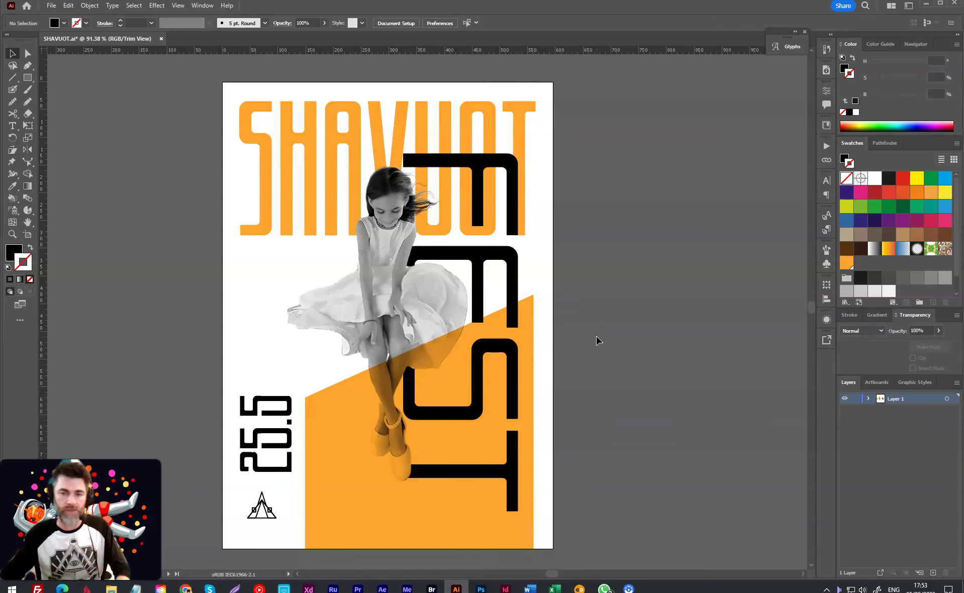
{"action": "left_click_drag", "start_coordinate": [669, 346], "coordinate": [163, 349]}
{"action": "left_click_drag", "start_coordinate": [426, 346], "coordinate": [193, 303]}
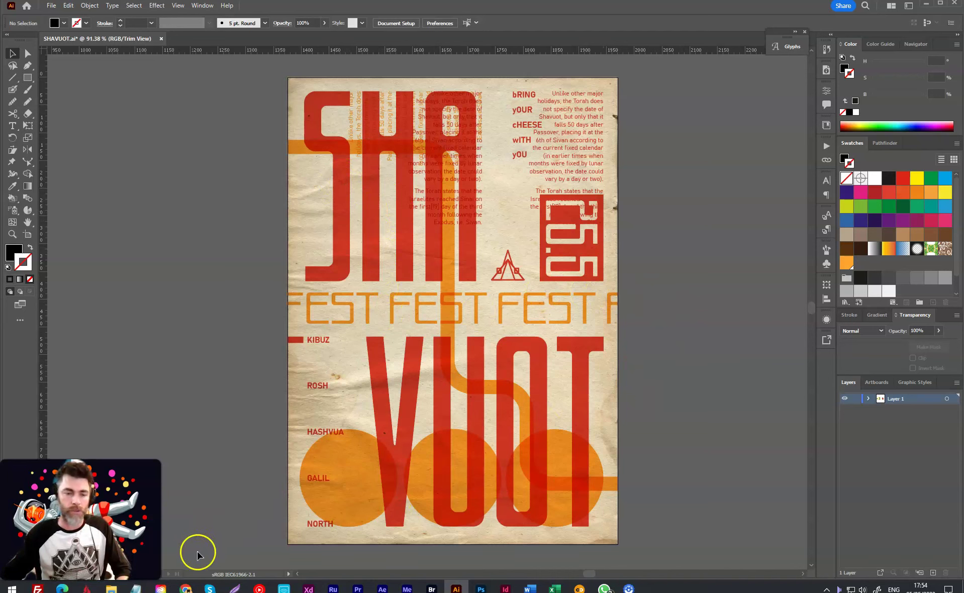
Step: Switch to the browser, search all families on Adobe Fonts for "jet" and open the Jetlab Variable page
{"action": "mouse_move", "coordinate": [185, 588]}
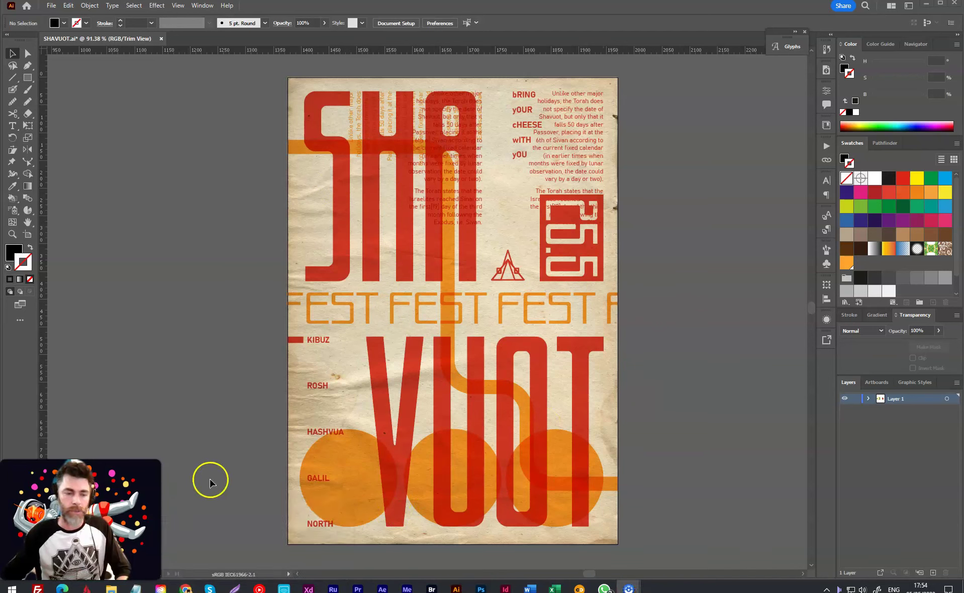
{"action": "left_click", "coordinate": [209, 550]}
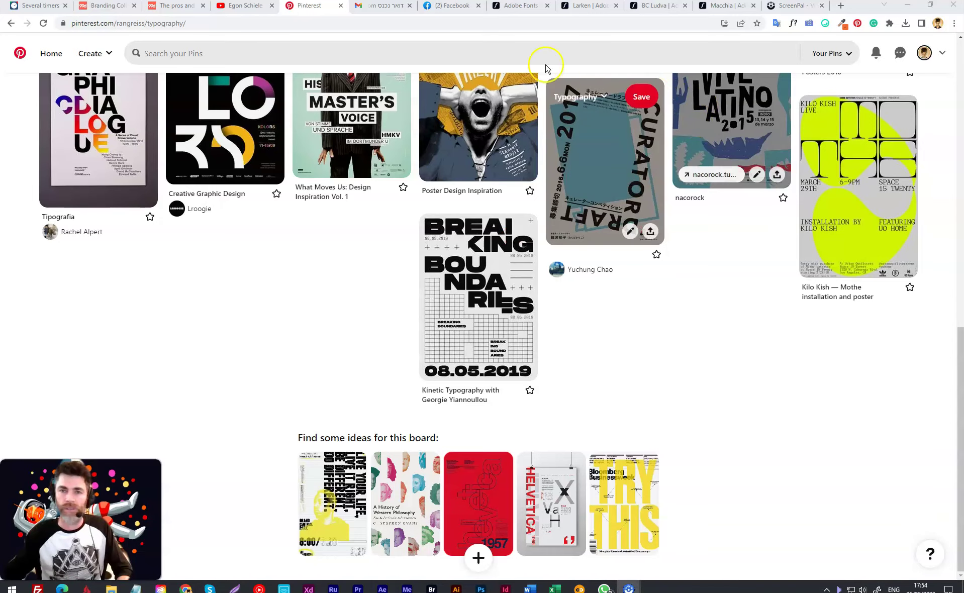
{"action": "left_click", "coordinate": [510, 9]}
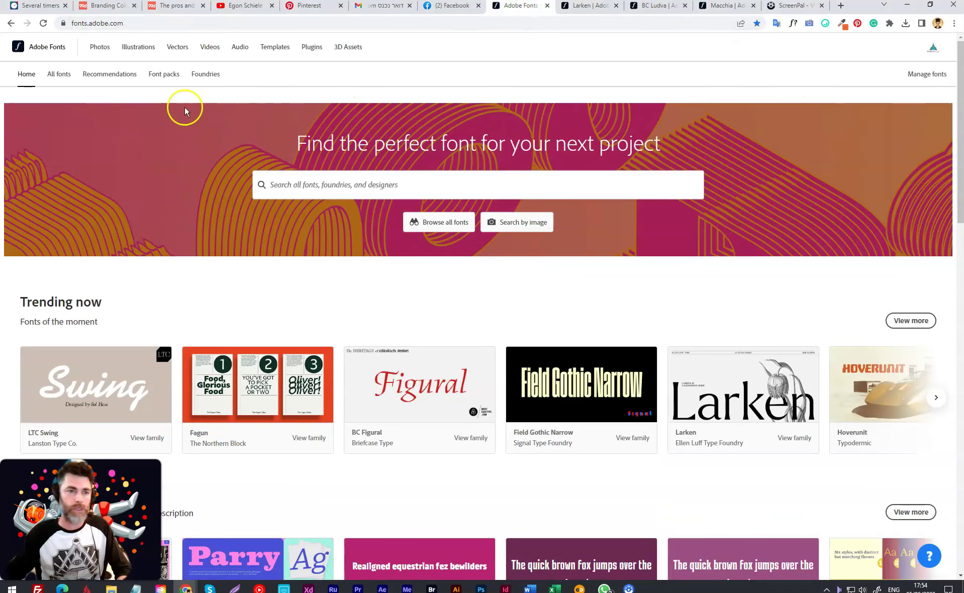
{"action": "left_click", "coordinate": [53, 80]}
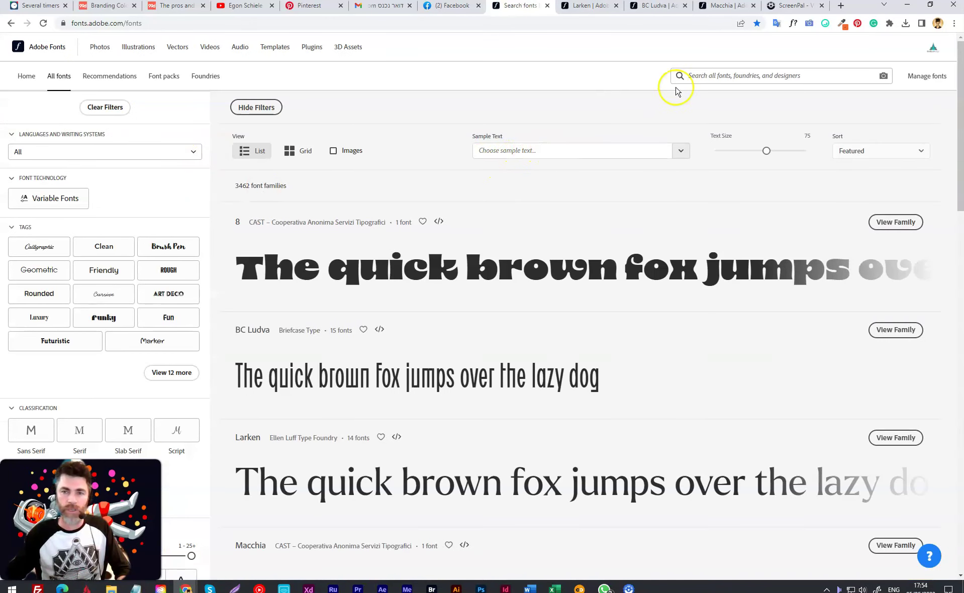
{"action": "left_click", "coordinate": [734, 79]}
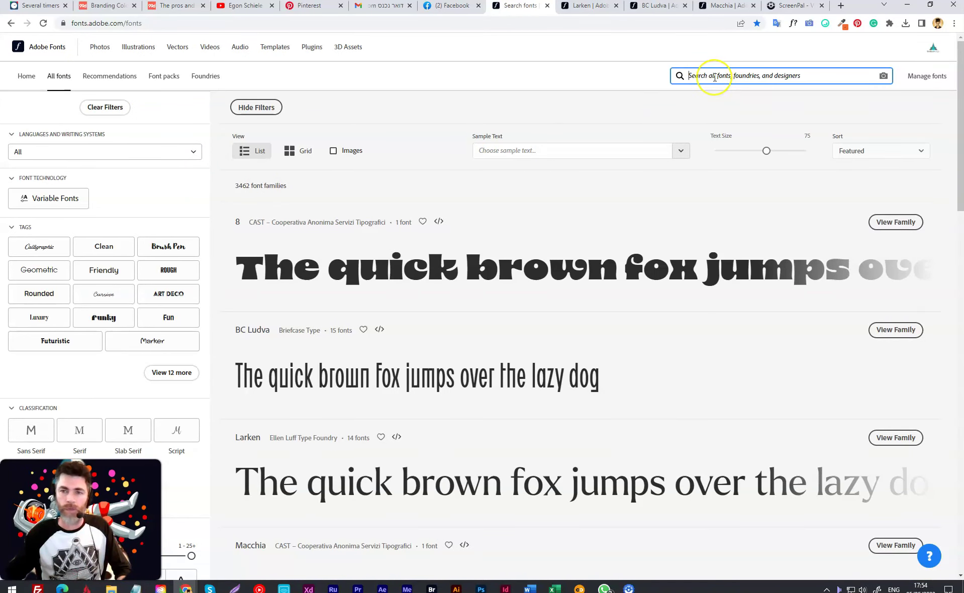
{"action": "type", "text": "jet"}
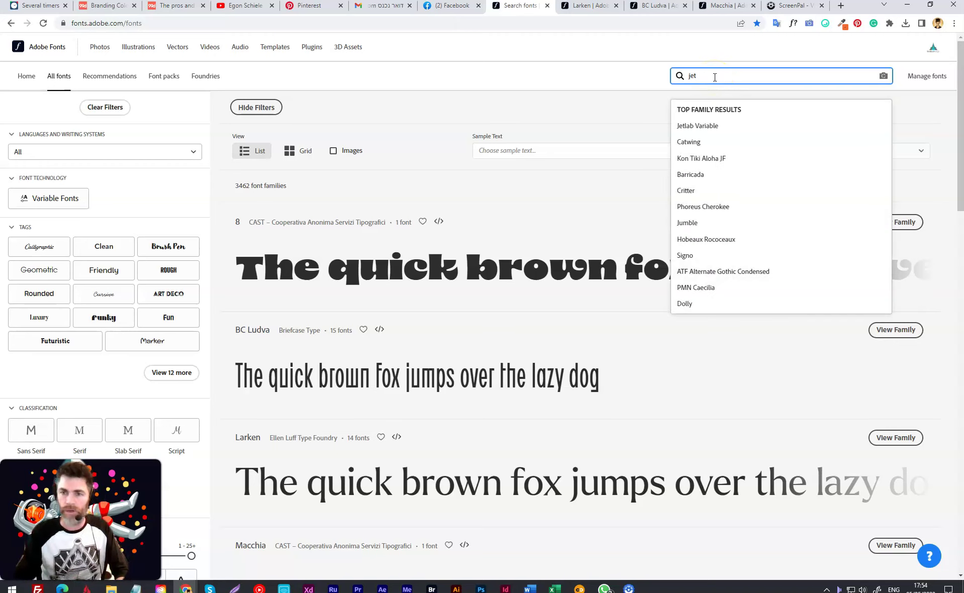
{"action": "left_click", "coordinate": [704, 128]}
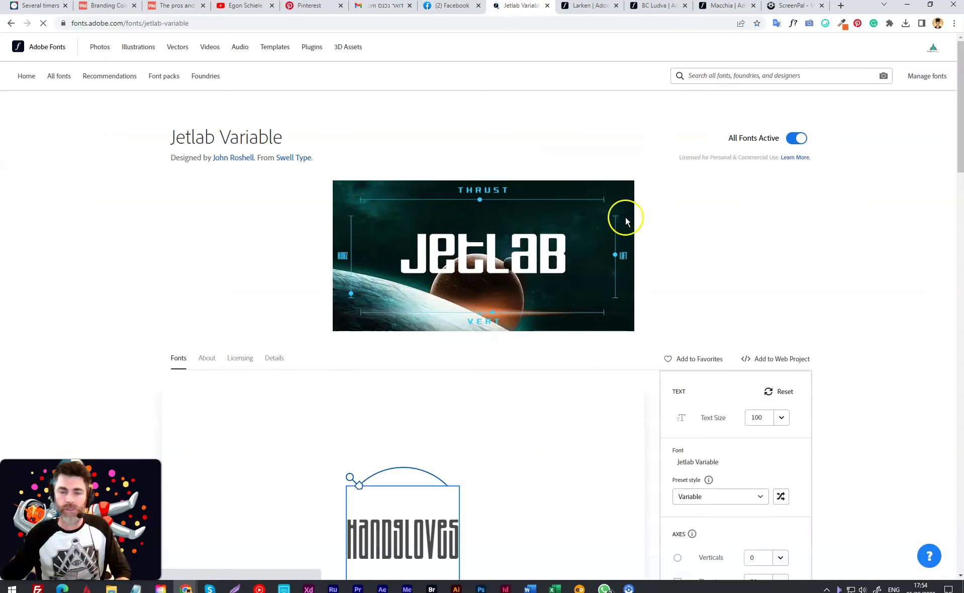
Step: Set the Verticals axis of the Jetlab Variable preview to 60 and change its sample text to SHAVUOT FEST
{"action": "scroll", "coordinate": [561, 385], "scroll_direction": "down", "scroll_amount": 3}
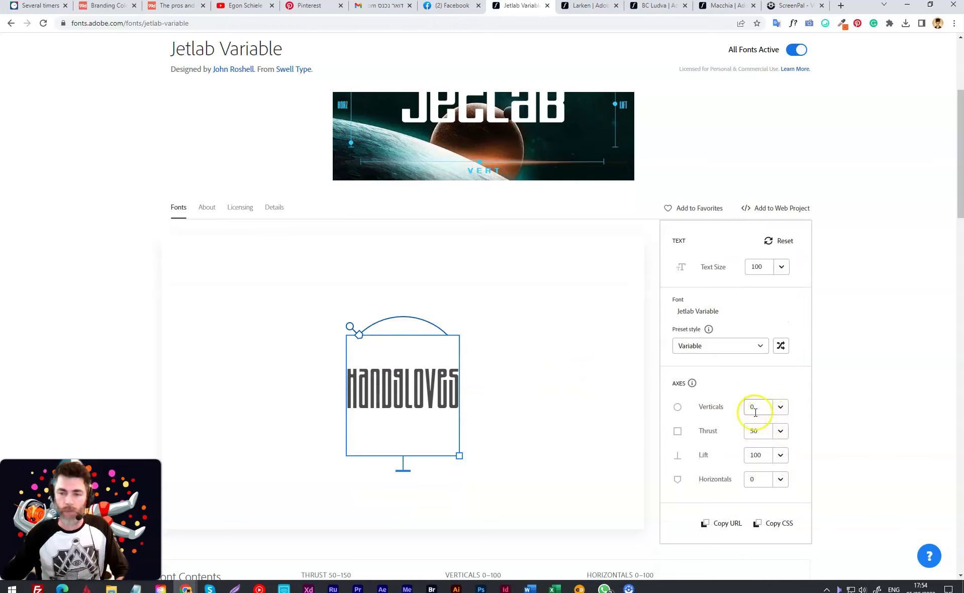
{"action": "left_click_drag", "start_coordinate": [350, 326], "coordinate": [412, 315]}
{"action": "double_click", "coordinate": [400, 375]}
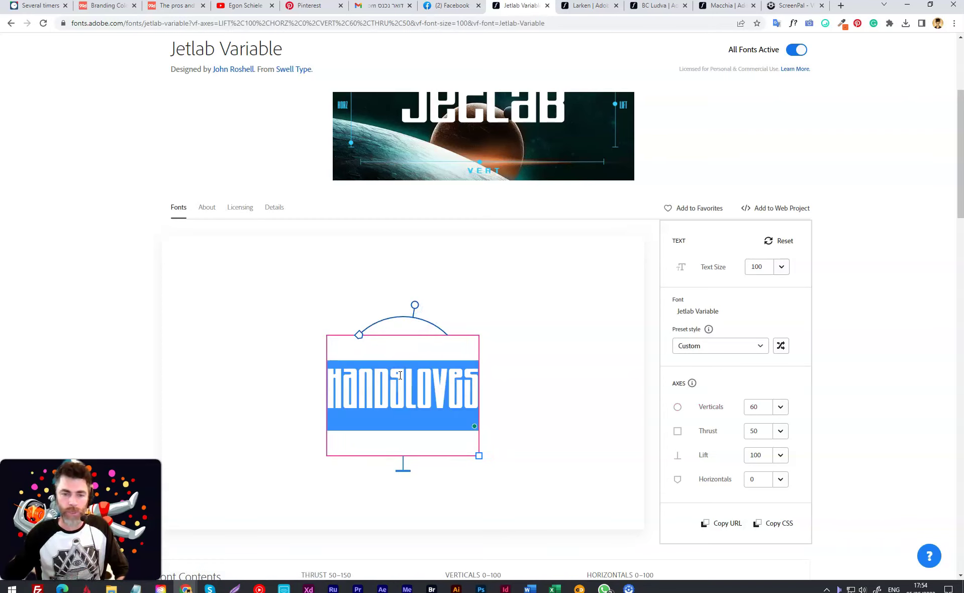
{"action": "key", "text": "Caps_Lock"}
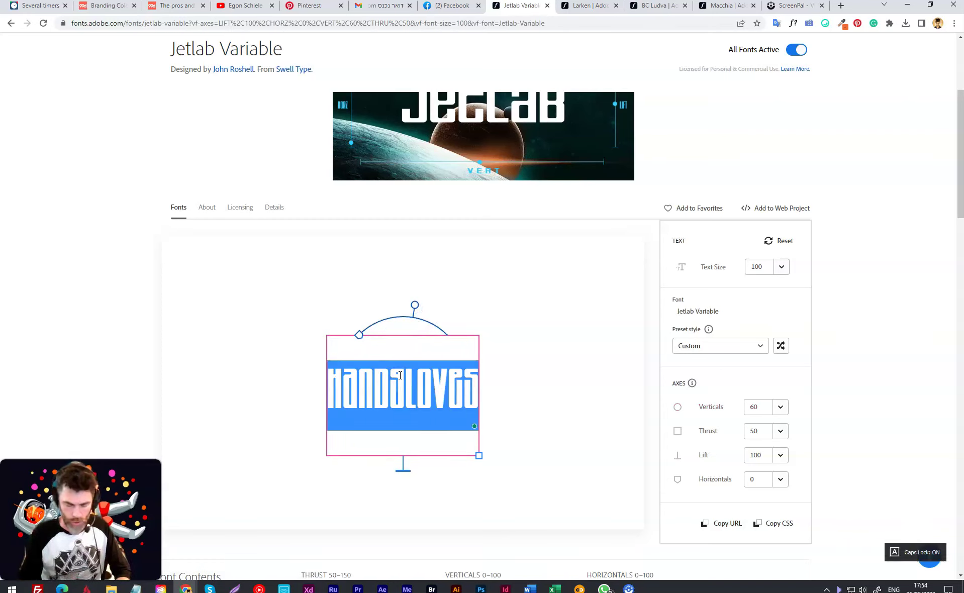
{"action": "type", "text": "SHA"}
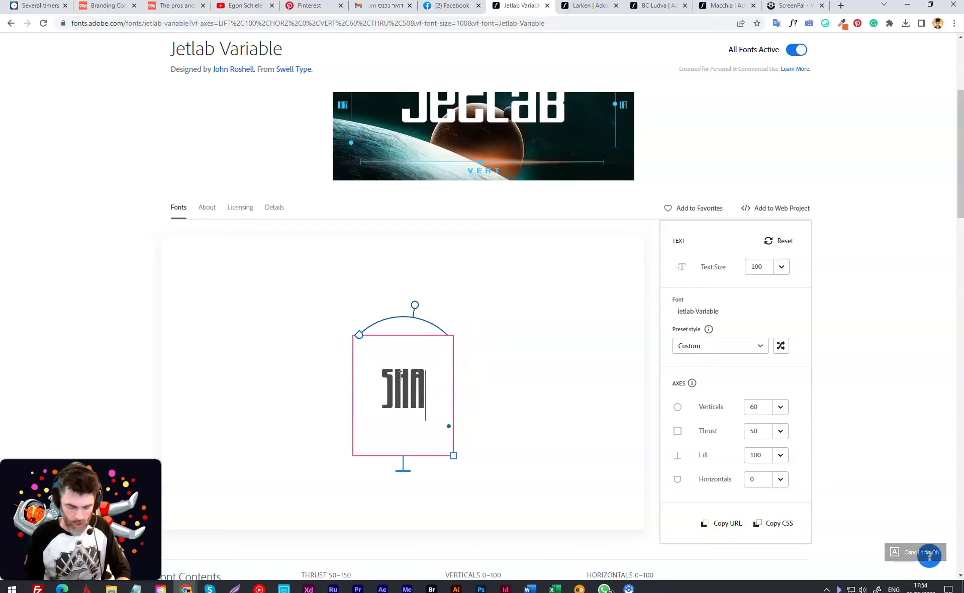
{"action": "type", "text": "VUOT"}
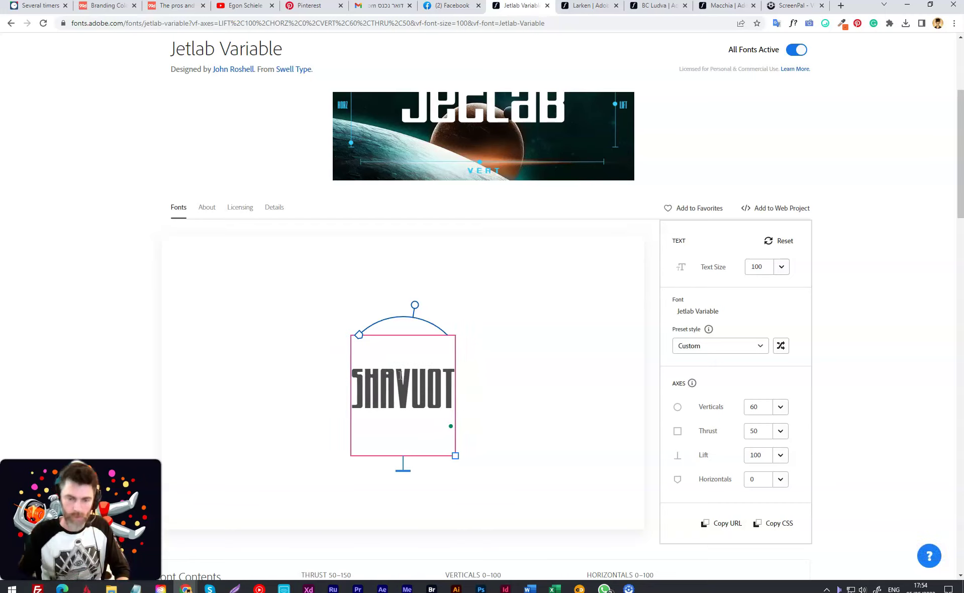
{"action": "type", "text": " FEST"}
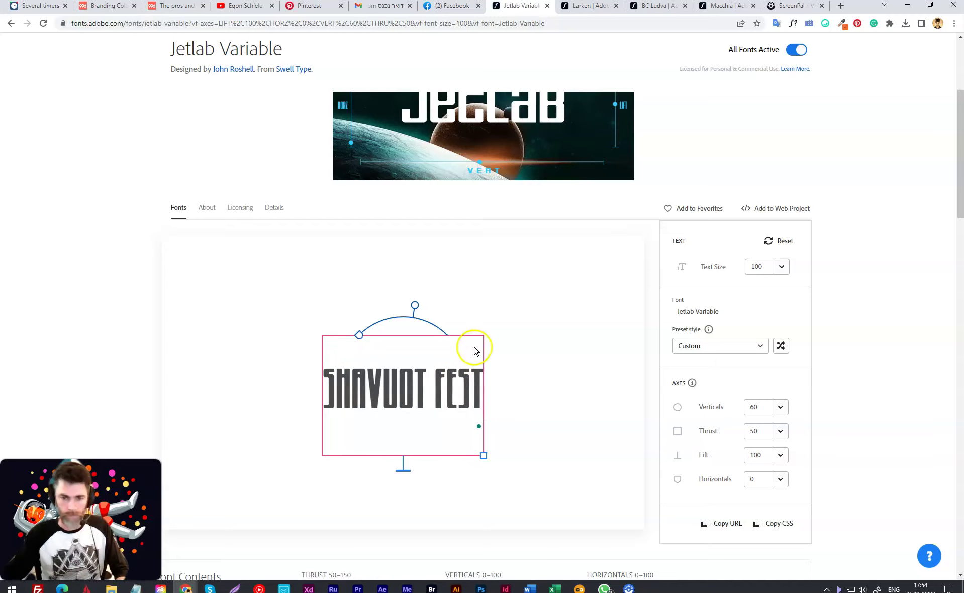
Step: Set the SHAVUOT FEST preview's Verticals axis to 37, Horizontals to 2 and Lift to 36, and adjust its Thrust
{"action": "left_click_drag", "start_coordinate": [412, 305], "coordinate": [369, 337]}
{"action": "left_click", "coordinate": [369, 336]}
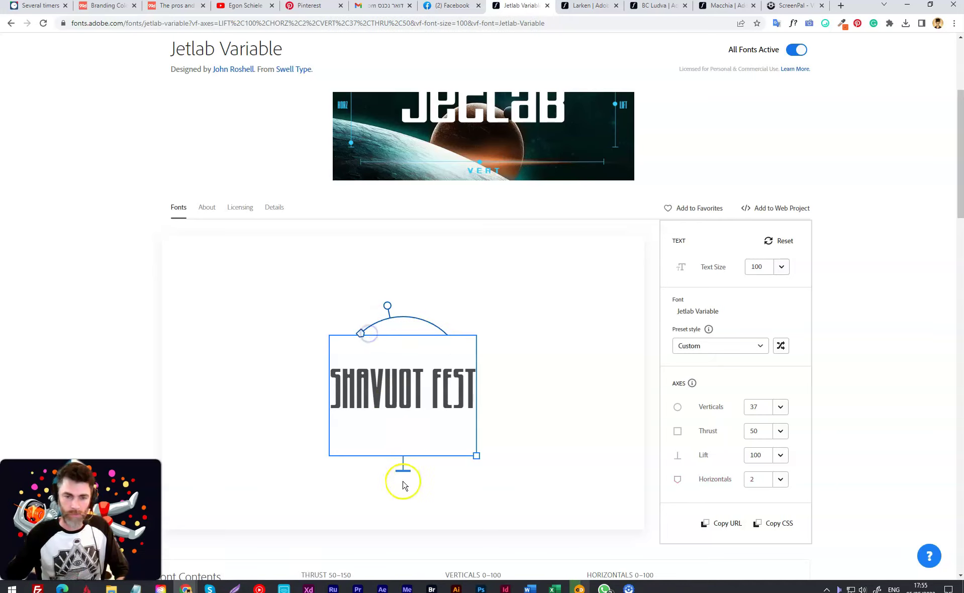
{"action": "left_click_drag", "start_coordinate": [402, 467], "coordinate": [420, 413]}
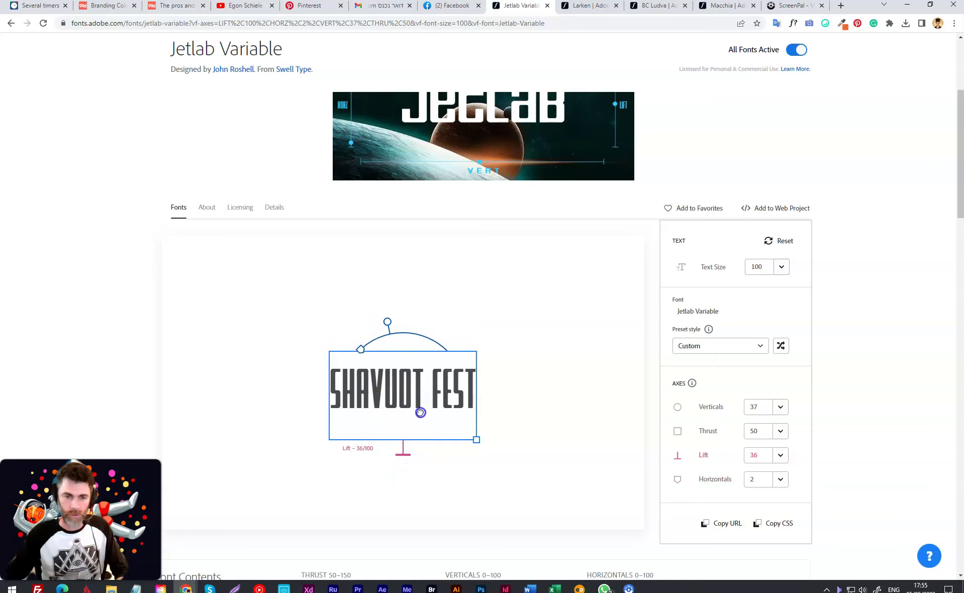
{"action": "left_click_drag", "start_coordinate": [476, 440], "coordinate": [562, 456]}
Step: Switch to Illustrator and examine the poster's body text columns, cheese slogan, date block and SHA lettering up close
{"action": "key", "text": "alt+Tab"}
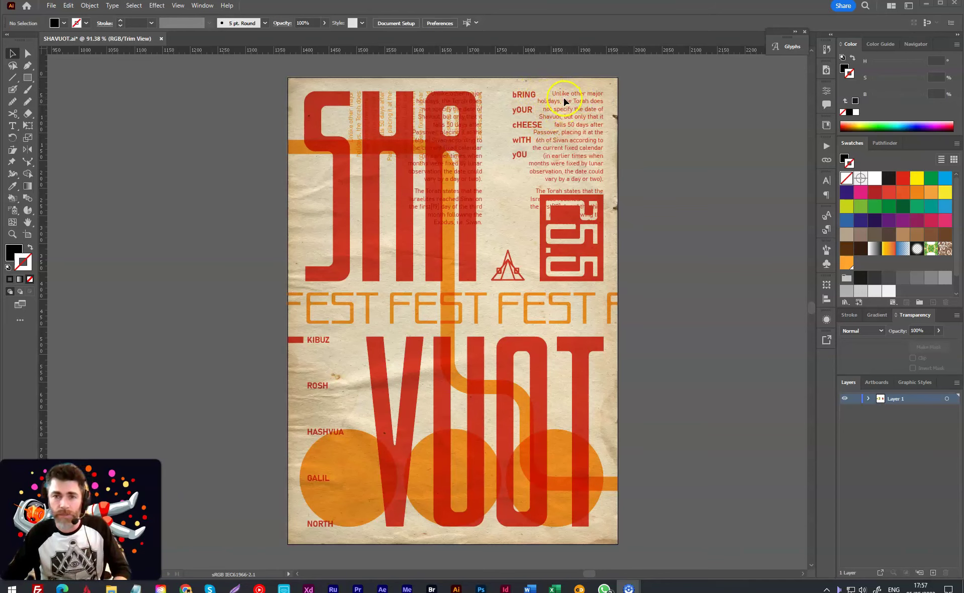
{"action": "left_click_drag", "start_coordinate": [564, 98], "coordinate": [724, 89]}
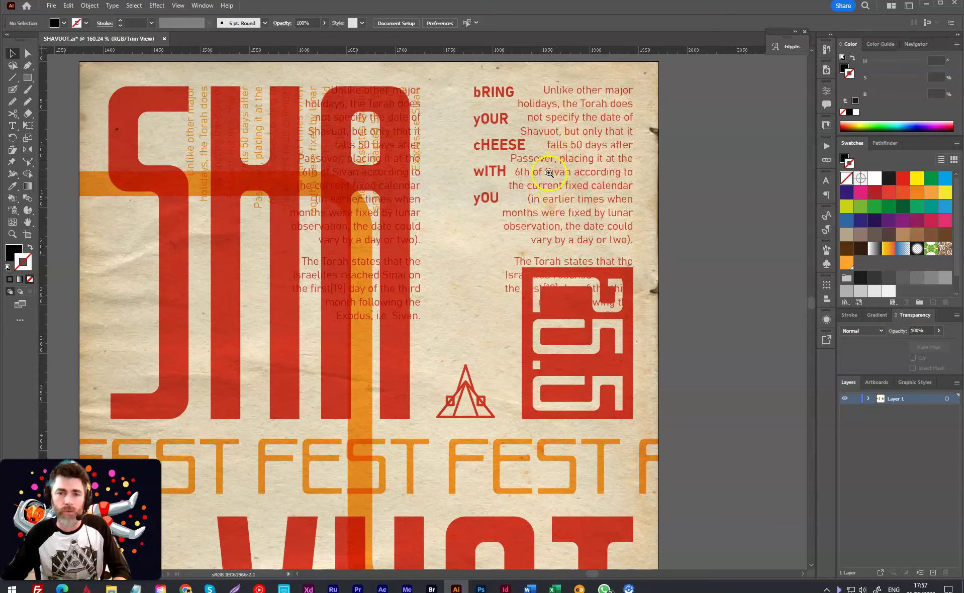
{"action": "scroll", "coordinate": [526, 128], "scroll_direction": "up", "scroll_amount": 2, "text": "alt"}
{"action": "scroll", "coordinate": [563, 181], "scroll_direction": "up", "scroll_amount": 1}
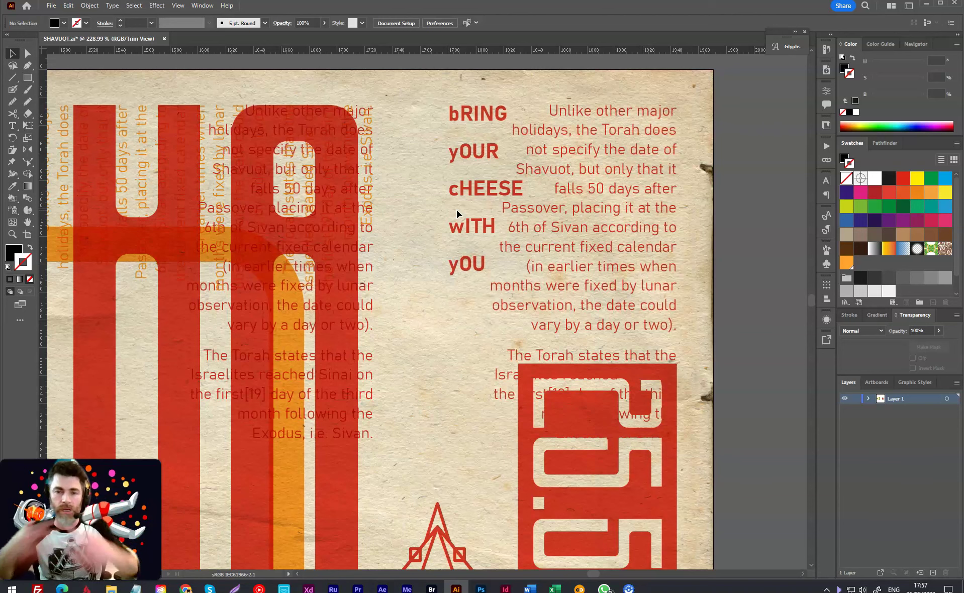
{"action": "left_click_drag", "start_coordinate": [598, 370], "coordinate": [607, 316]}
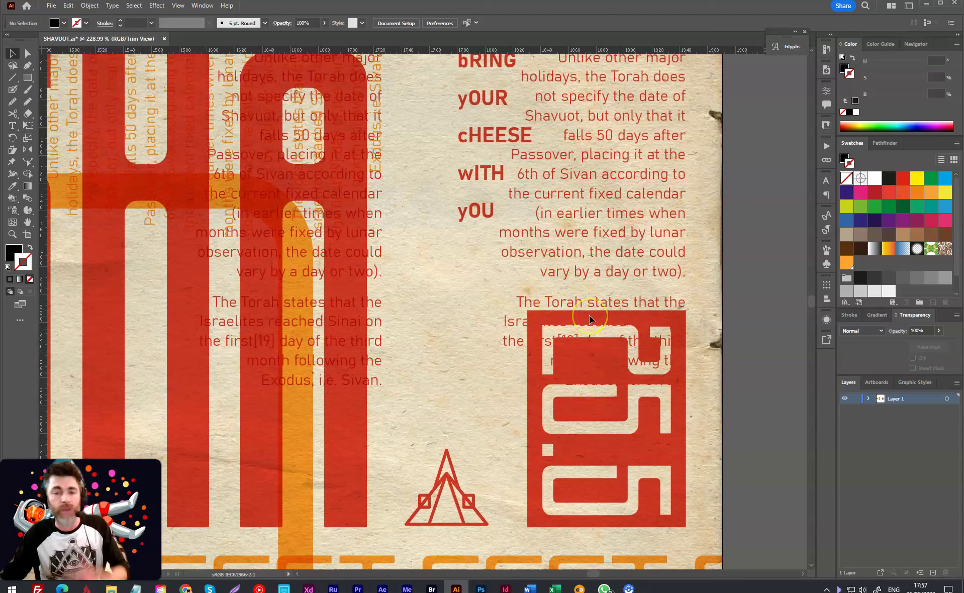
{"action": "left_click_drag", "start_coordinate": [430, 265], "coordinate": [621, 319]}
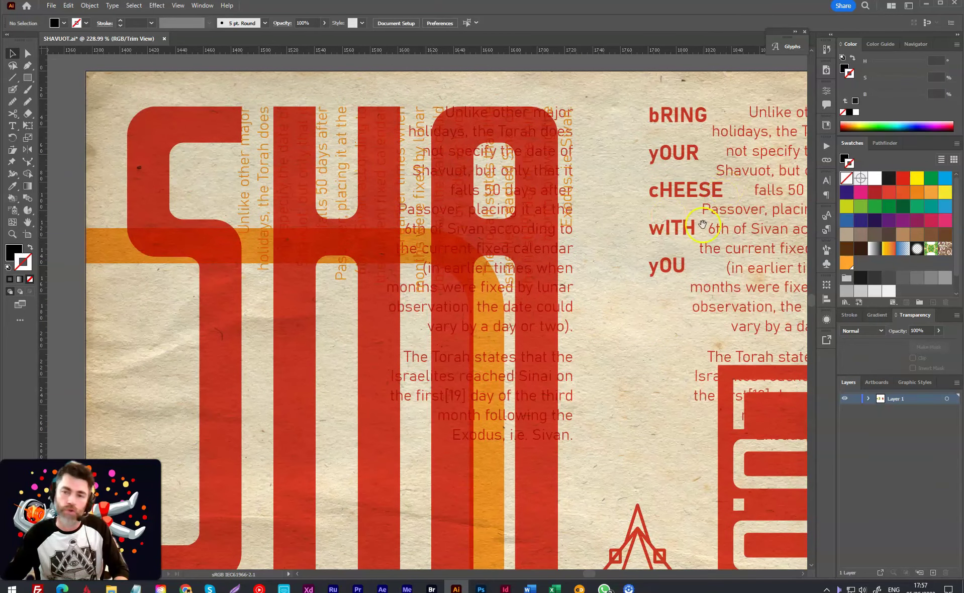
{"action": "left_click_drag", "start_coordinate": [703, 225], "coordinate": [525, 227]}
{"action": "left_click_drag", "start_coordinate": [457, 226], "coordinate": [681, 223]}
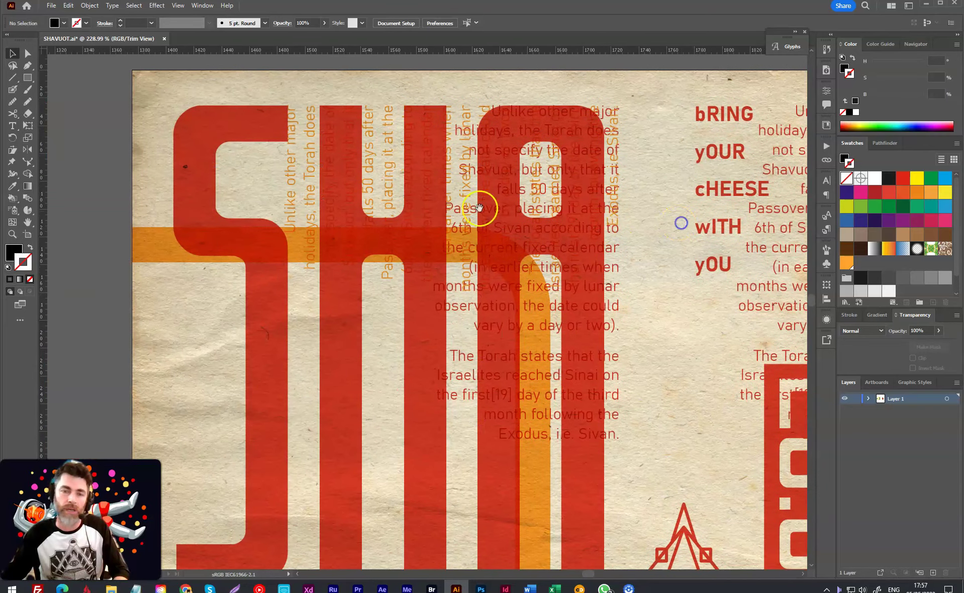
{"action": "left_click_drag", "start_coordinate": [539, 211], "coordinate": [382, 226]}
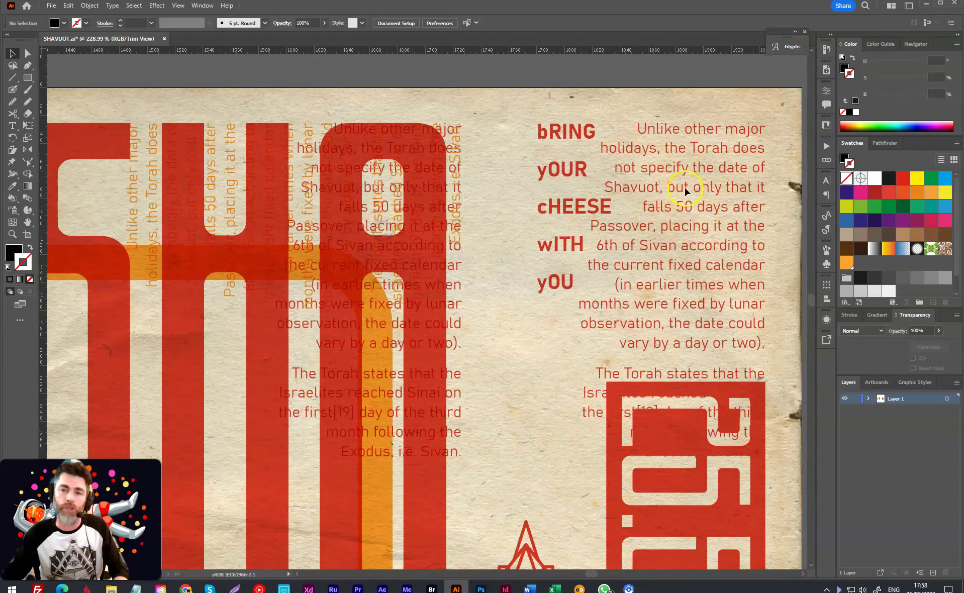
{"action": "left_click_drag", "start_coordinate": [663, 259], "coordinate": [674, 213]}
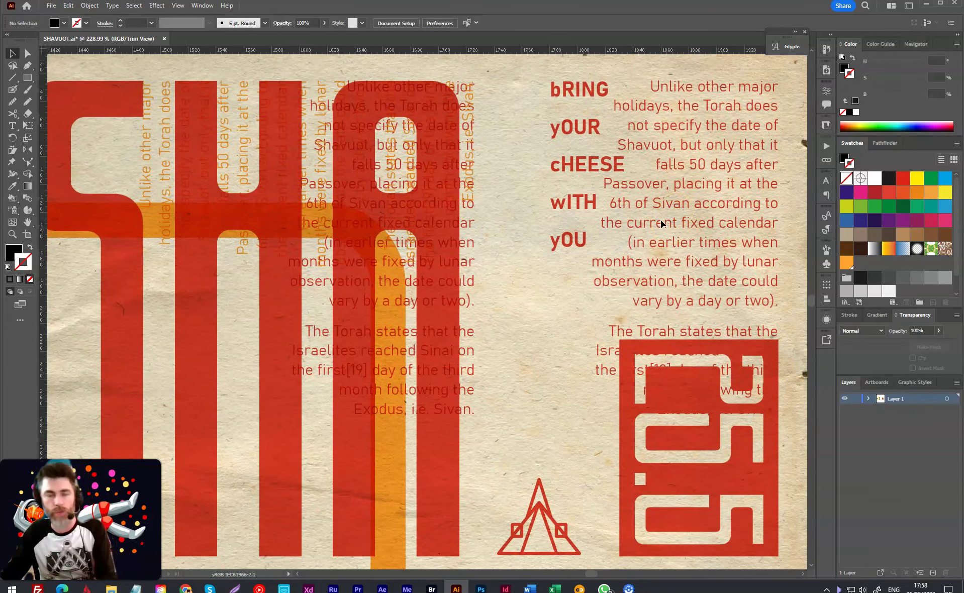
{"action": "key", "text": "ctrl+0"}
{"action": "left_click", "coordinate": [665, 229]}
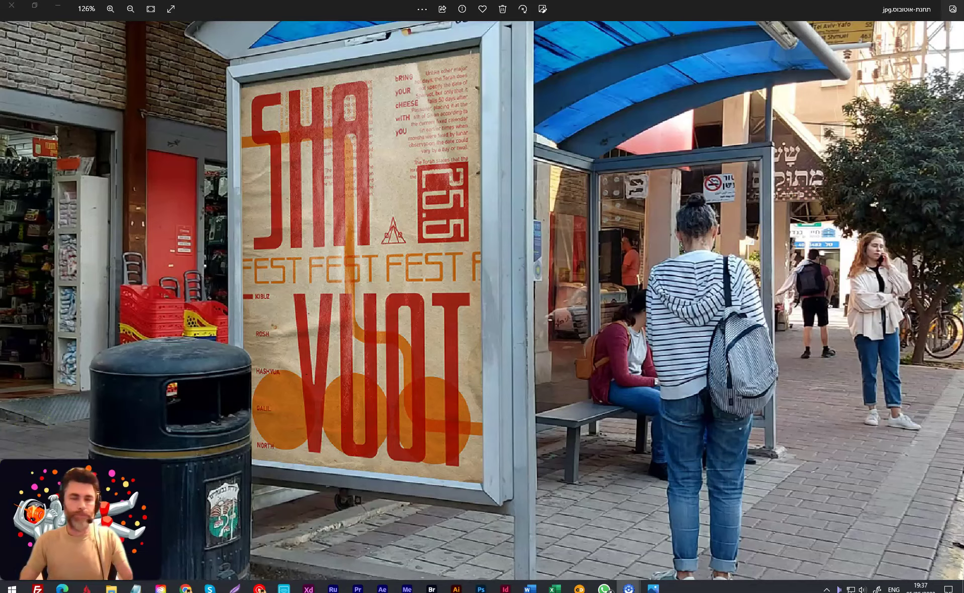
Step: Switch to the browser and review the poster's resources: Typography board, Adobe Fonts list, Gestalt principles video and Texturelabs paper textures
{"action": "key", "text": "alt+Tab"}
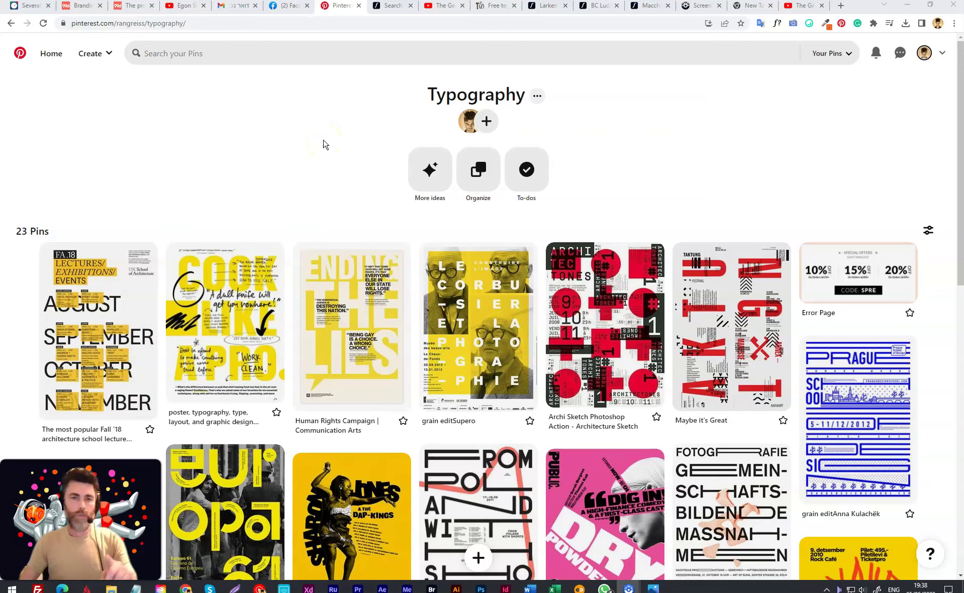
{"action": "left_click", "coordinate": [380, 10]}
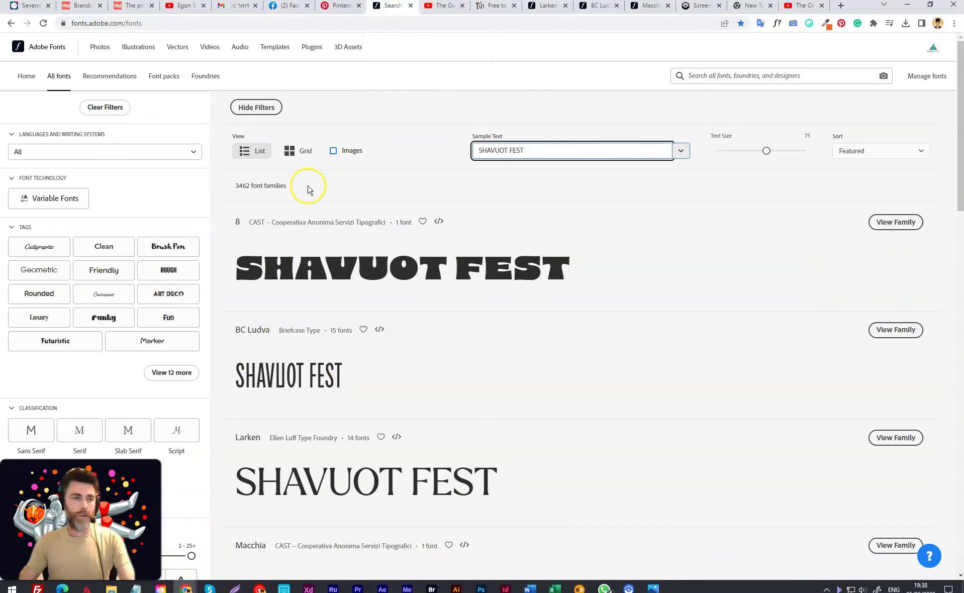
{"action": "left_click", "coordinate": [437, 10]}
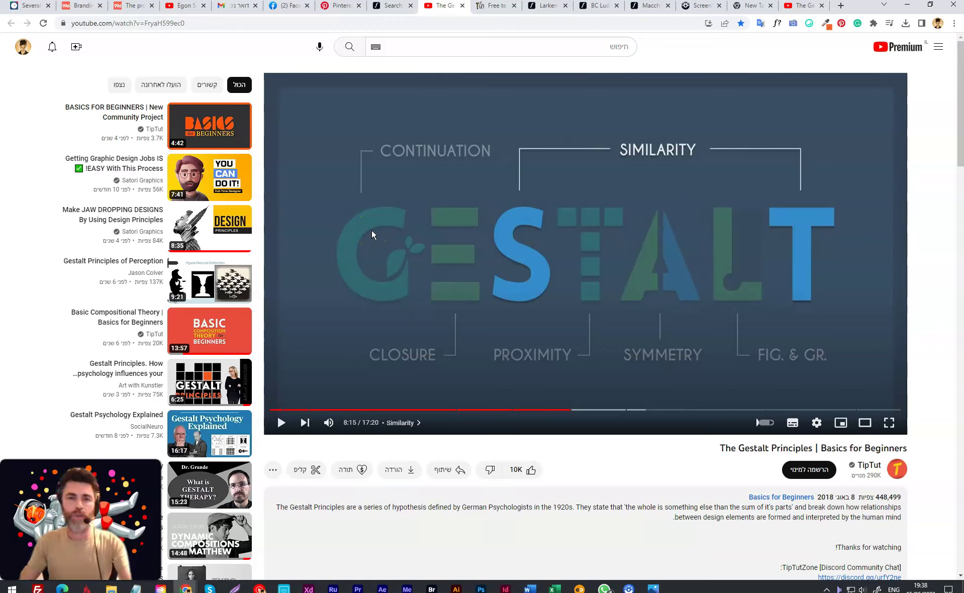
{"action": "left_click", "coordinate": [497, 9]}
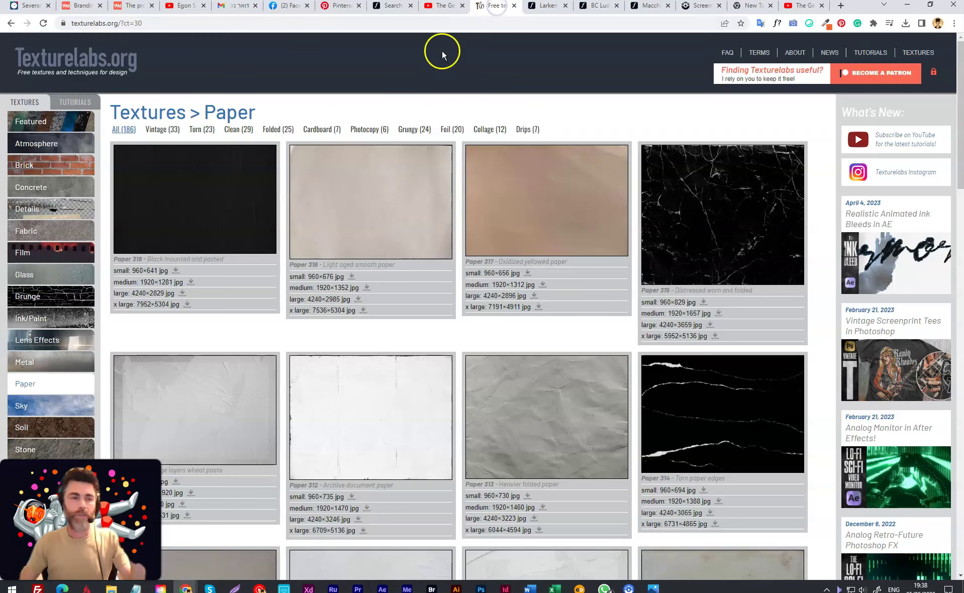